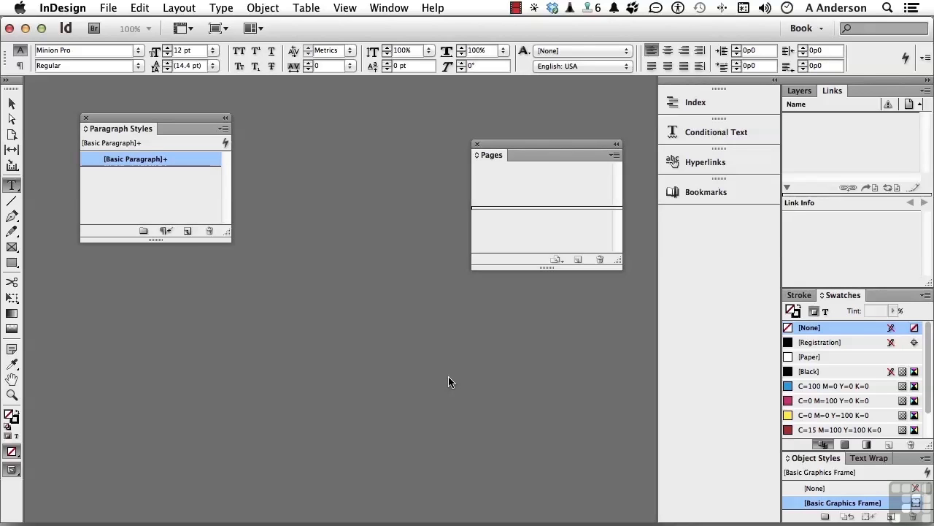
# Reset the Book workspace so the floating Pages and Paragraph Styles panels dock back into place.
pyautogui.click(798, 28)
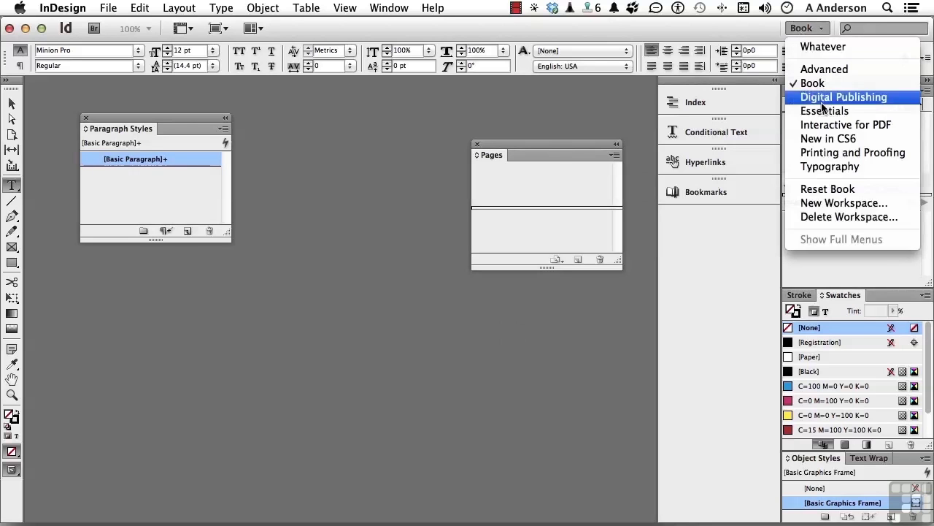
pyautogui.click(824, 189)
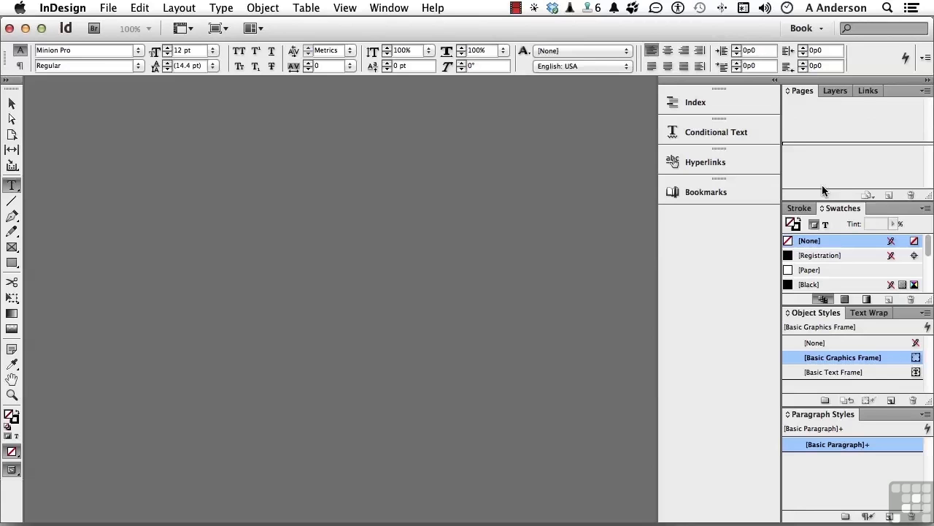
# Create a Digital Publishing document at iPad size, 1024 × 768 px, with Primary Text Frame off.
pyautogui.click(109, 8)
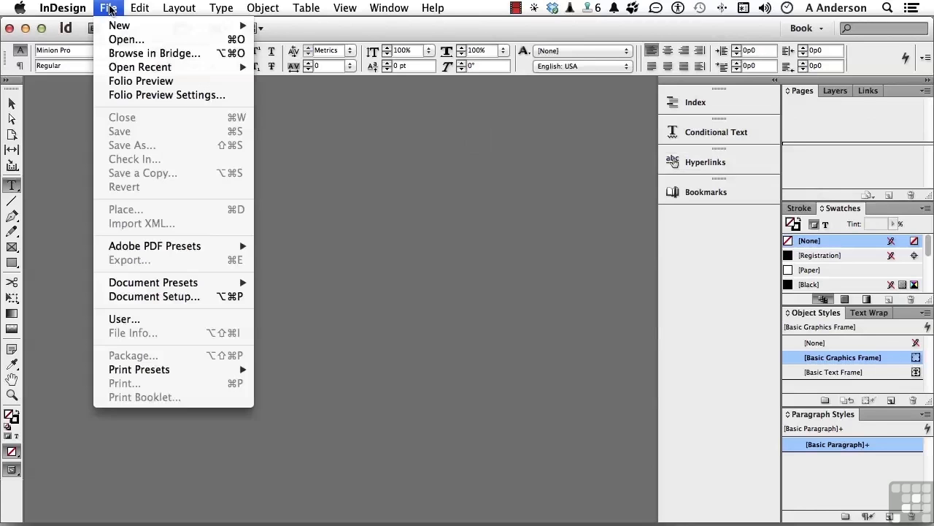
pyautogui.moveTo(117, 26)
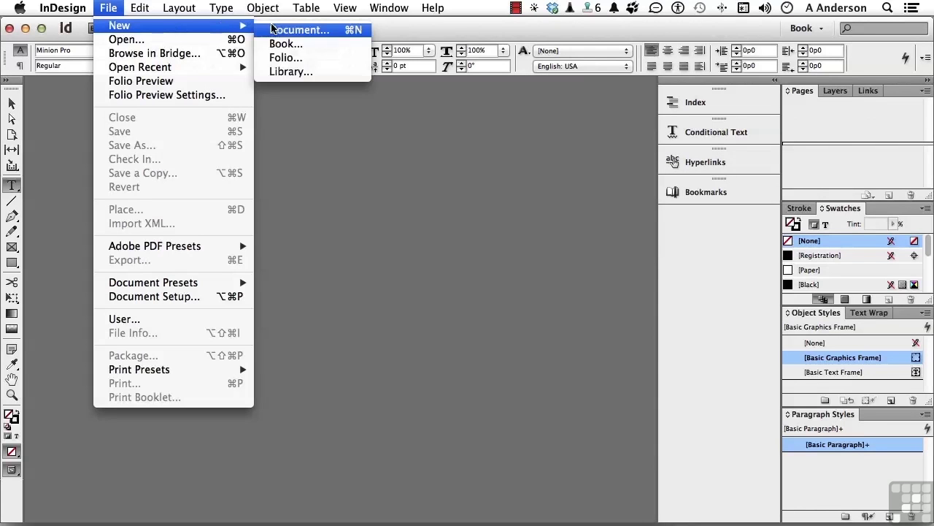
pyautogui.click(271, 29)
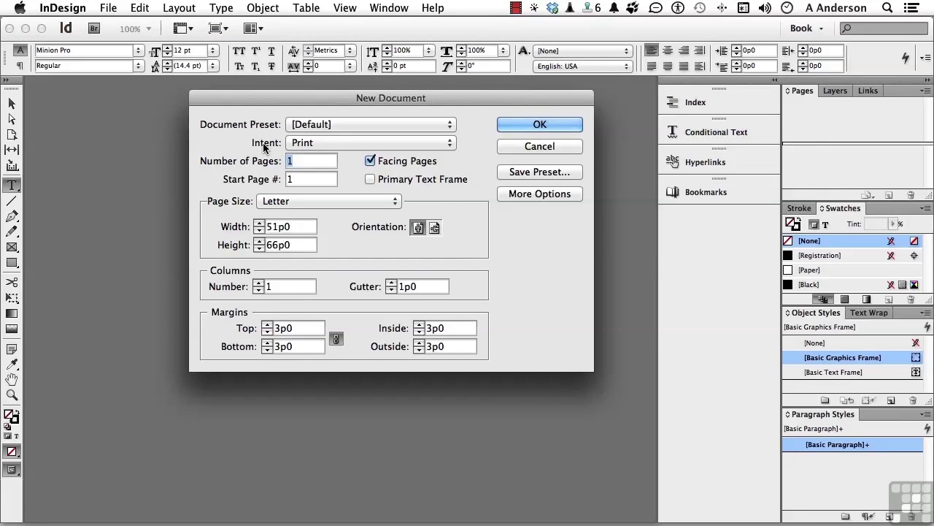
pyautogui.click(296, 146)
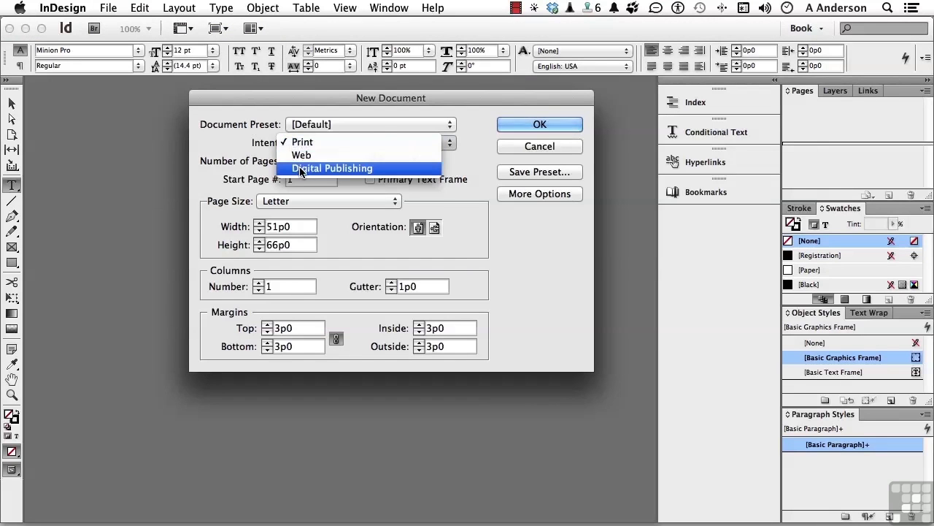
pyautogui.click(300, 170)
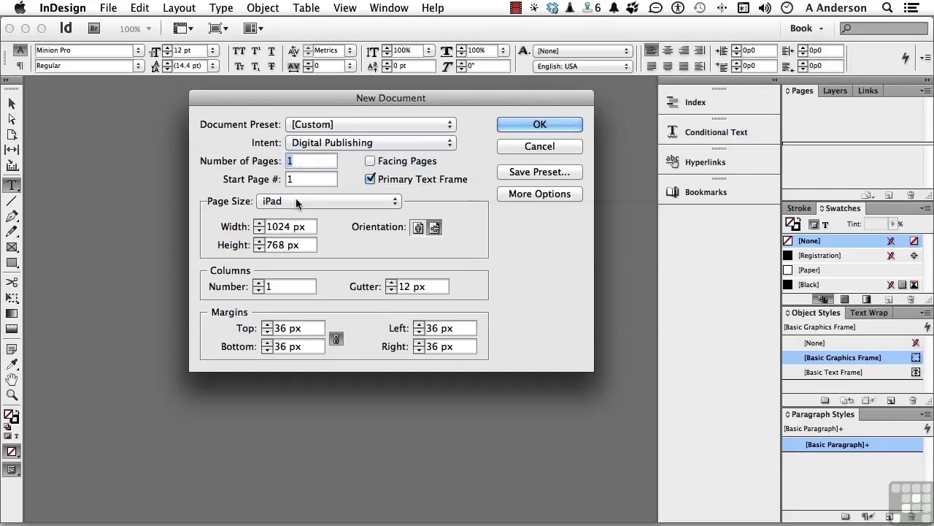
pyautogui.click(297, 202)
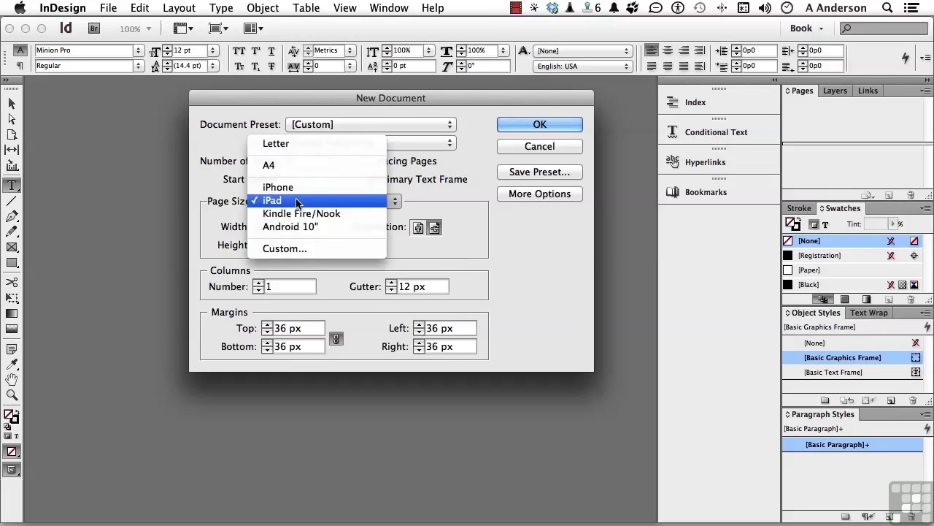
pyautogui.click(219, 192)
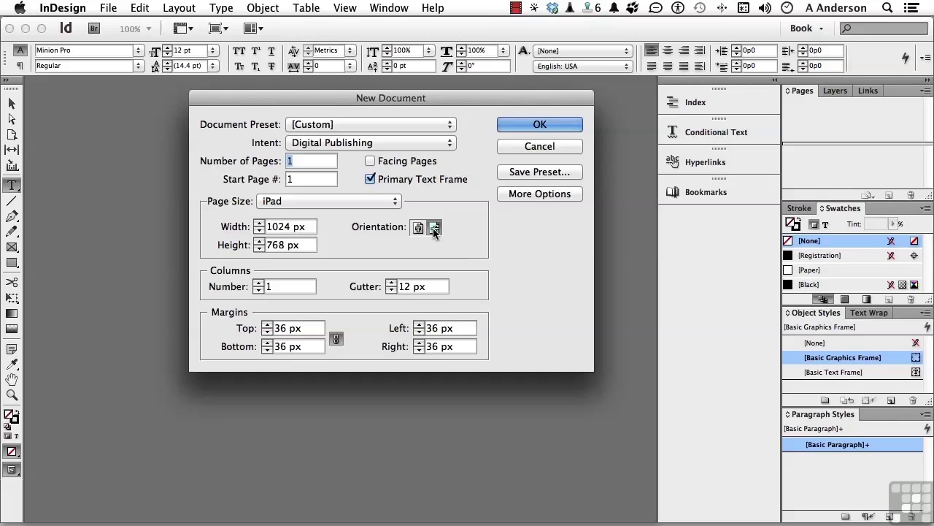
pyautogui.click(418, 183)
pyautogui.click(511, 124)
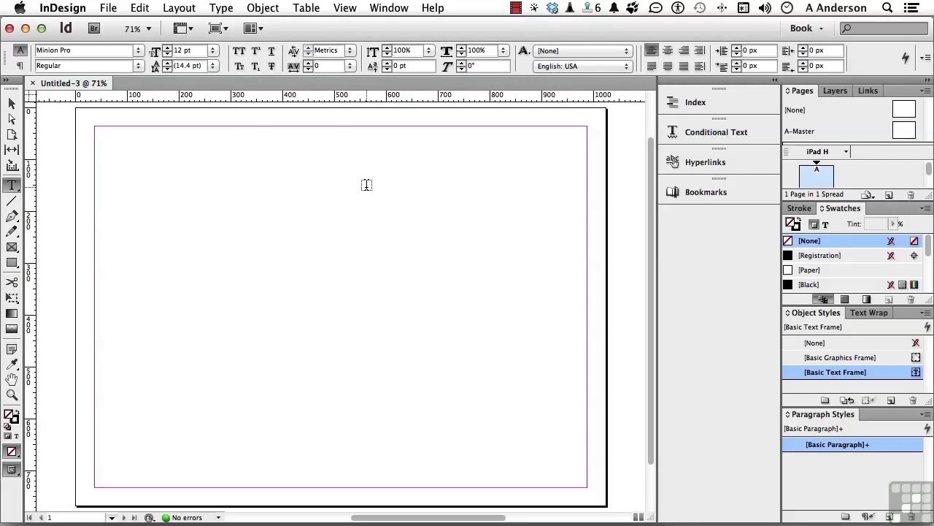
# Save the document as CoffeeTableBook.indd in the CoffeeTable folder.
pyautogui.click(107, 7)
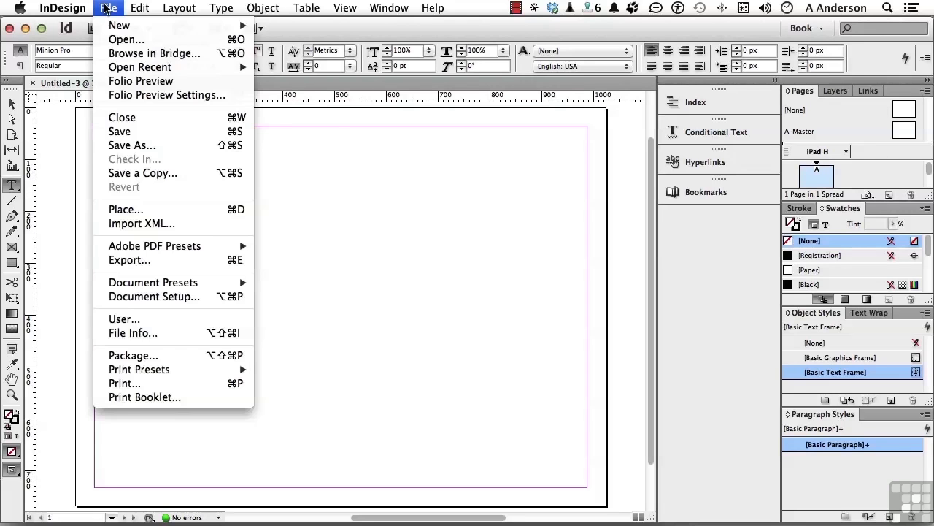
pyautogui.click(127, 131)
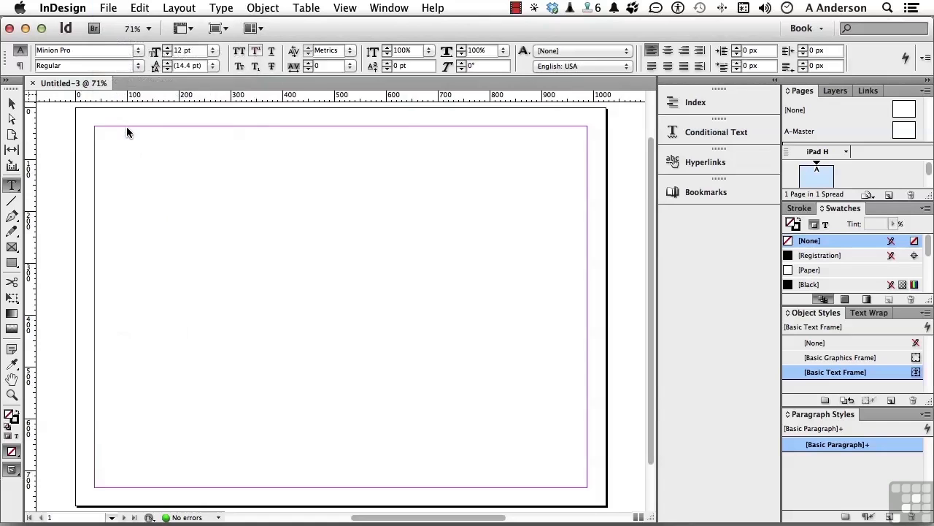
pyautogui.write('CoffeeTabl')
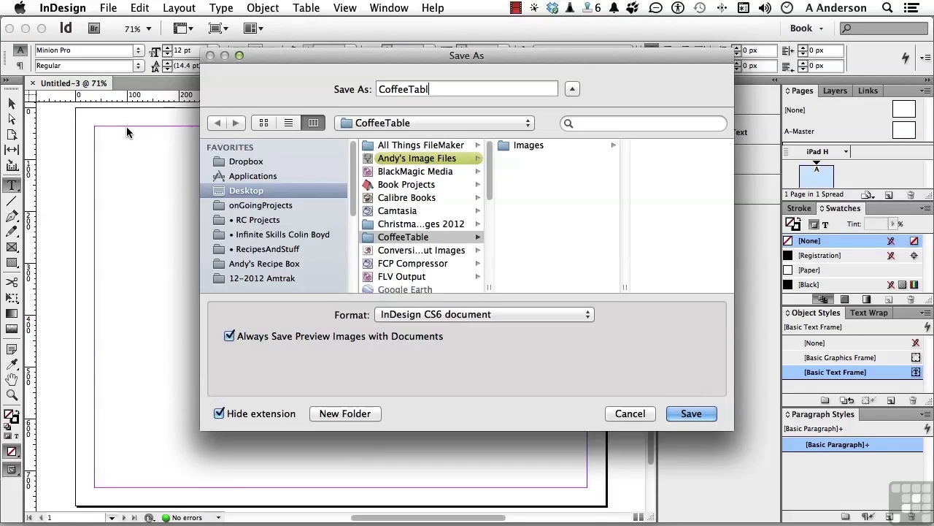
pyautogui.write('eBook')
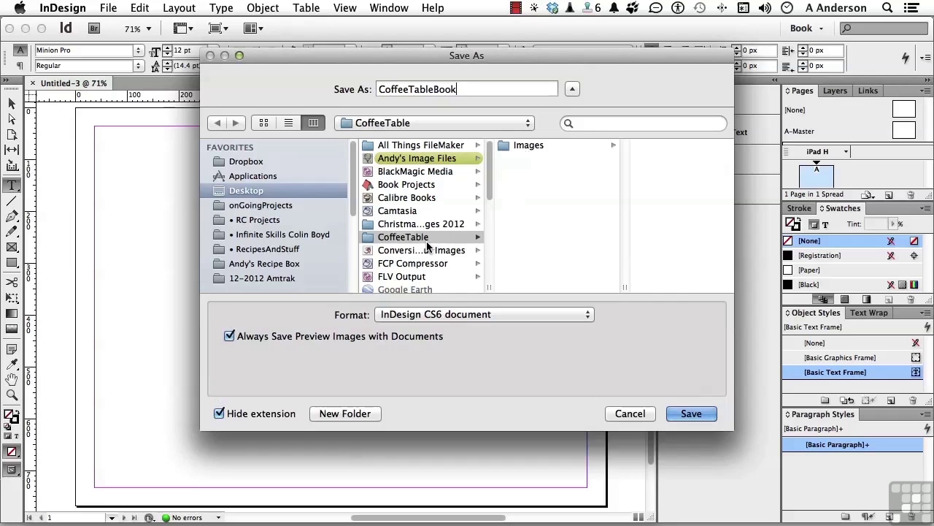
pyautogui.click(676, 413)
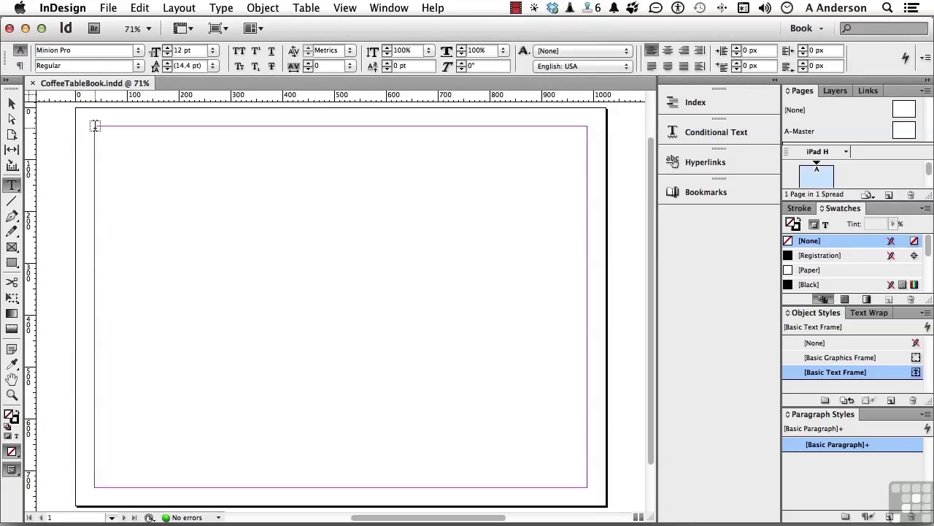
# Draw a 952 × 68 px text frame across the top margin and type xx.
pyautogui.click(95, 125)
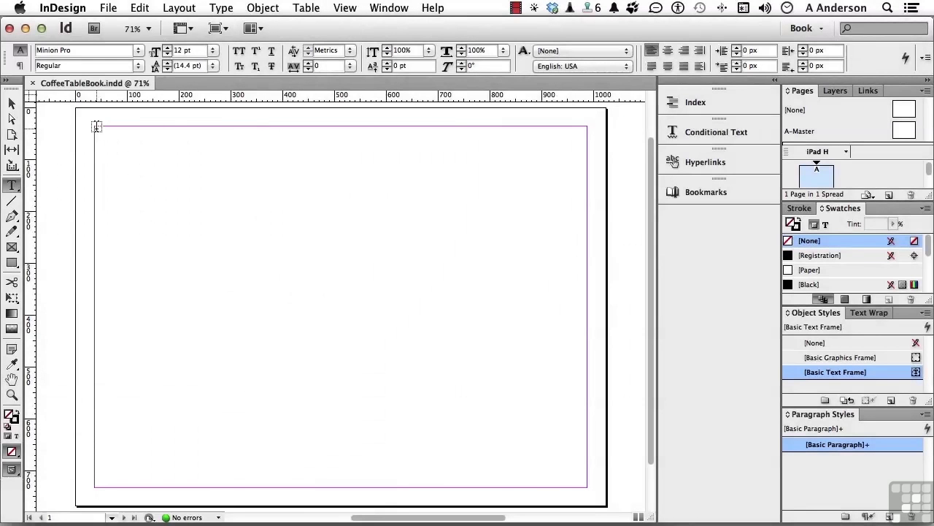
pyautogui.moveTo(96, 127); pyautogui.dragTo(586, 159)
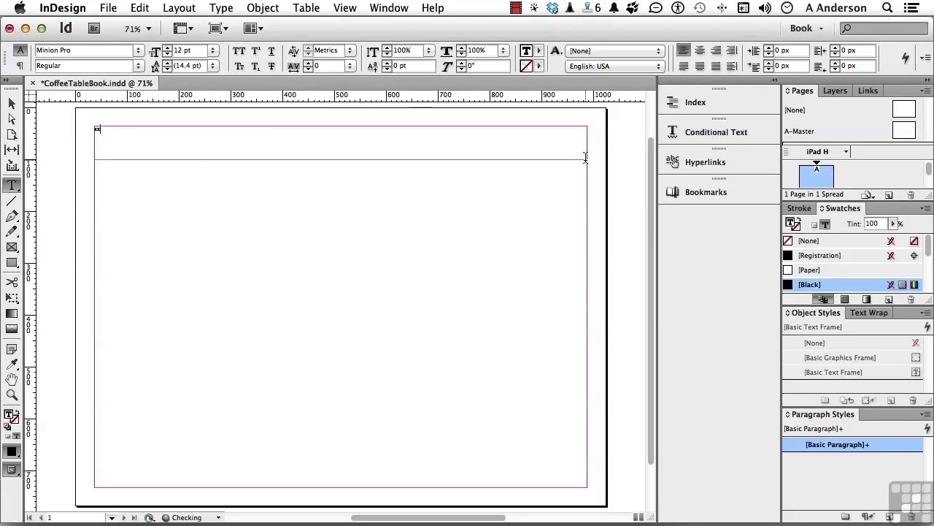
pyautogui.write('xx')
# Format the heading text as 48 pt Times Bold Italic, center-aligned in its frame.
pyautogui.doubleClick(103, 129)
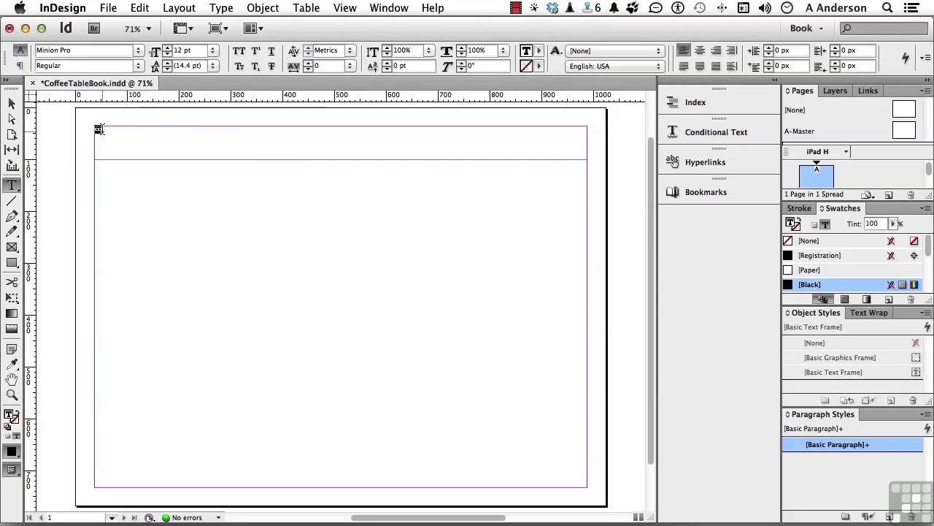
pyautogui.click(70, 49)
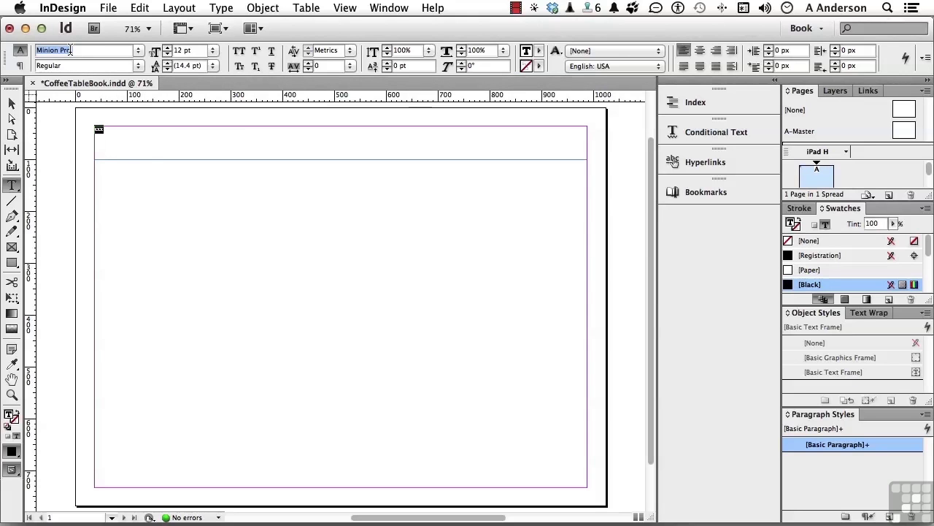
pyautogui.write('Times')
pyautogui.press('Return')
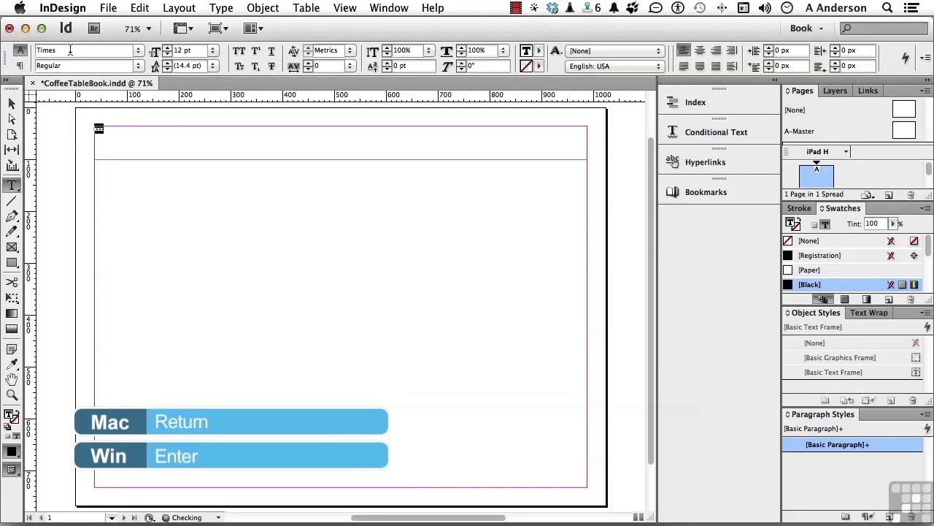
pyautogui.click(212, 51)
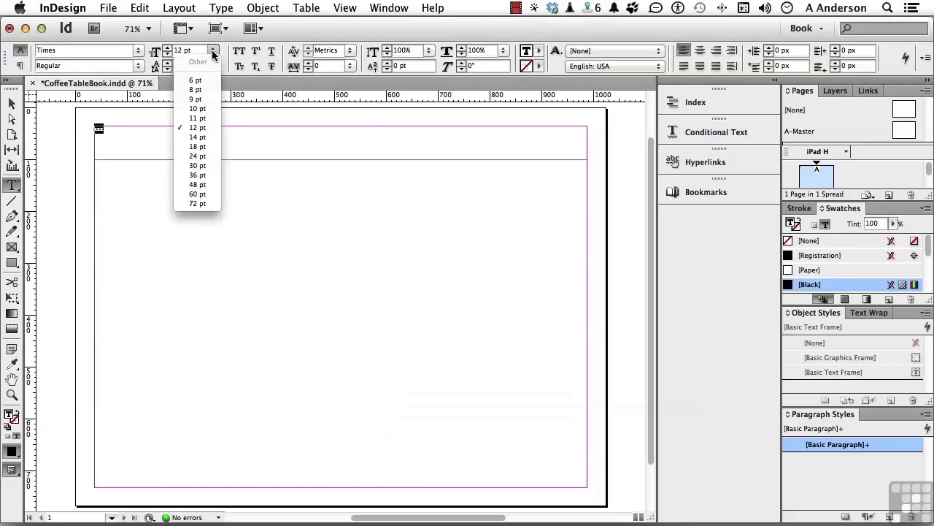
pyautogui.click(204, 184)
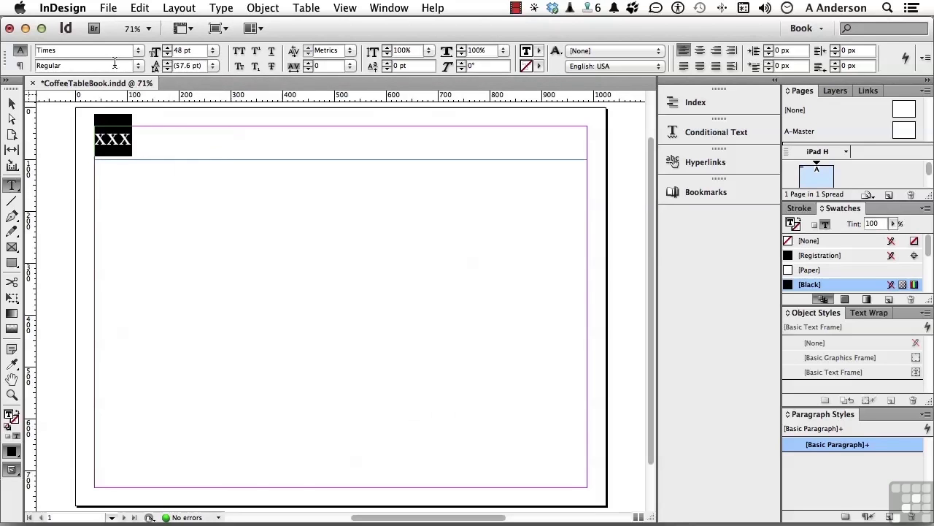
pyautogui.click(138, 66)
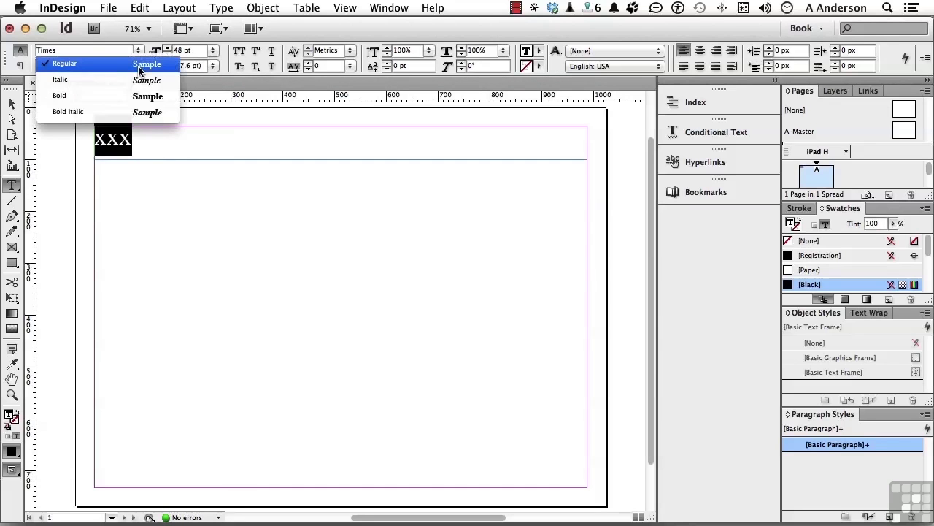
pyautogui.click(112, 113)
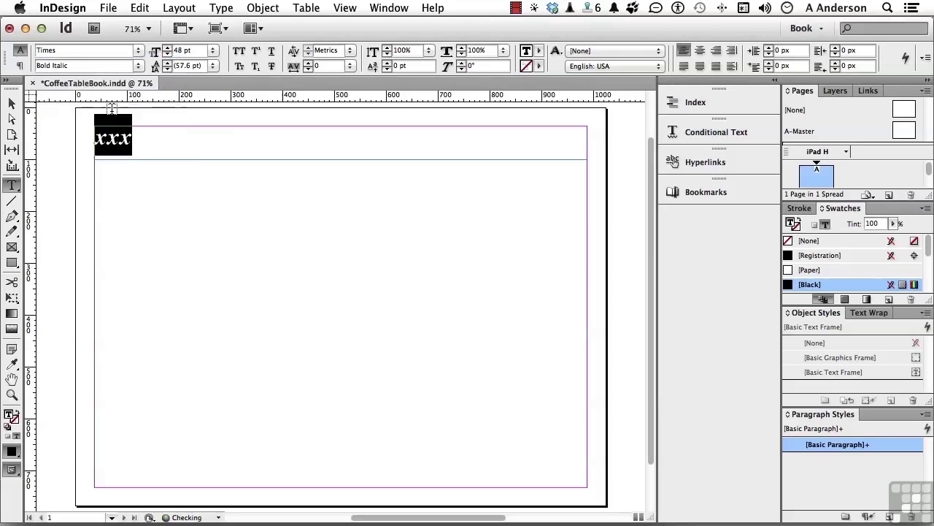
pyautogui.click(699, 51)
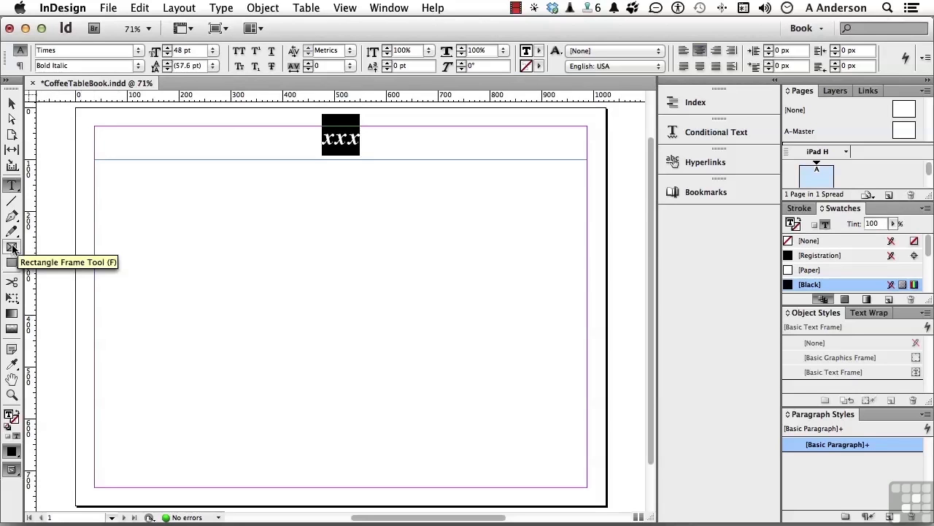
# Draw a 450 × 450 px placeholder image frame and move it to X 287 px, centered on the page.
pyautogui.click(13, 249)
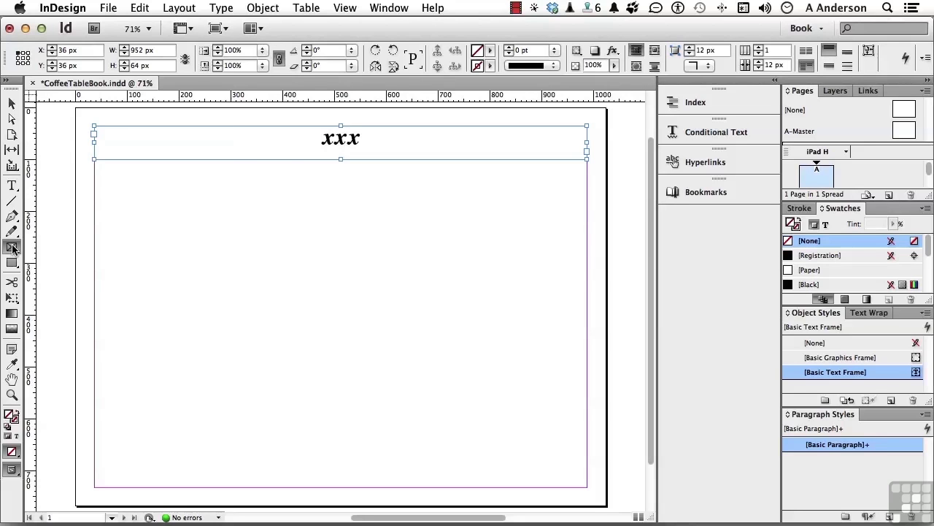
pyautogui.moveTo(239, 185); pyautogui.dragTo(472, 421)
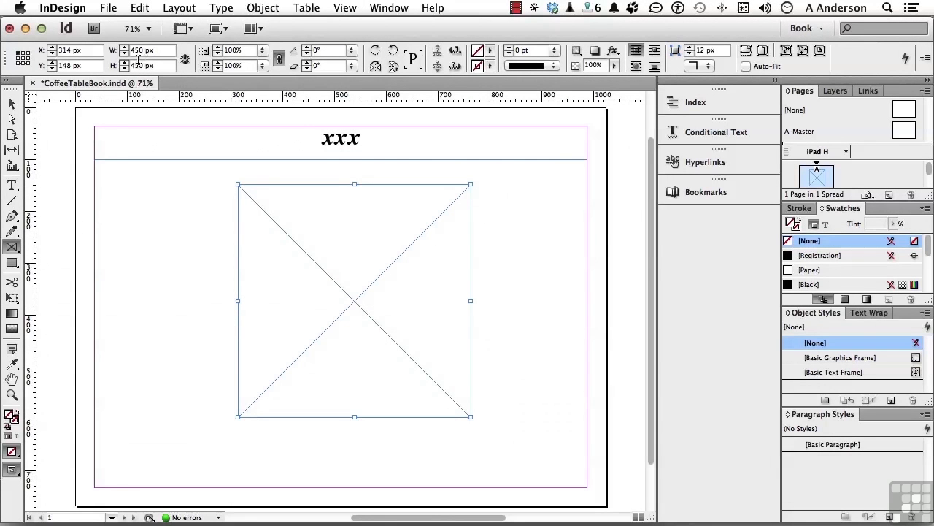
pyautogui.click(10, 104)
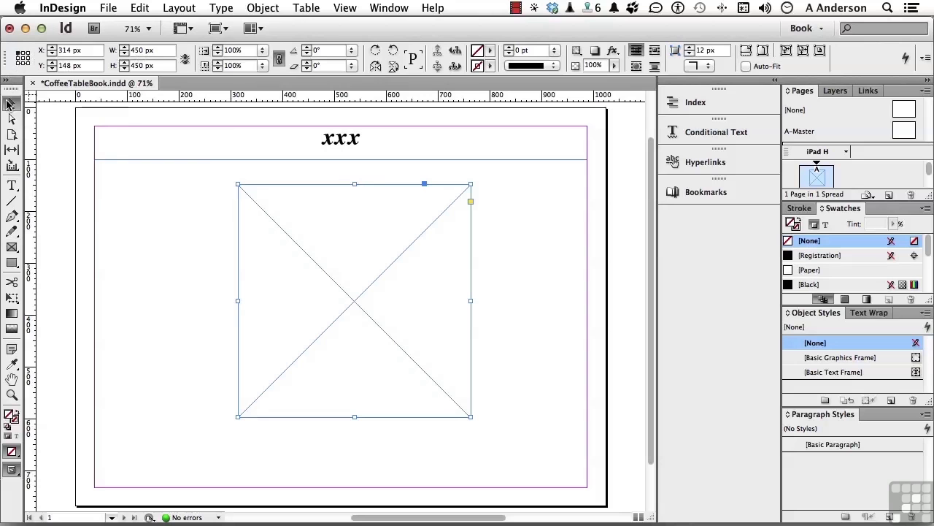
pyautogui.moveTo(350, 309)
pyautogui.mouseDown()
pyautogui.moveTo(338, 302)
pyautogui.moveTo(340, 315)
pyautogui.mouseUp()
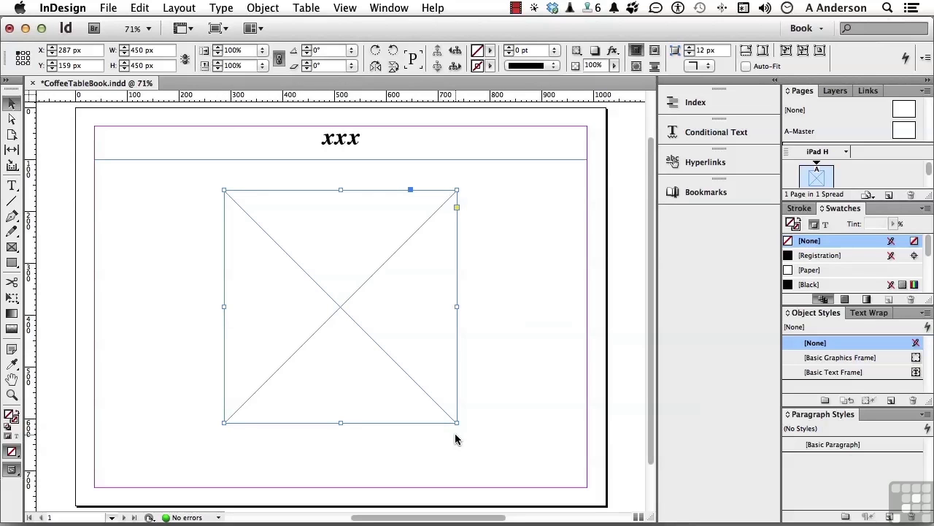
# Draw a 450 × 36 px caption frame below the image, type xxx and select it.
pyautogui.click(13, 187)
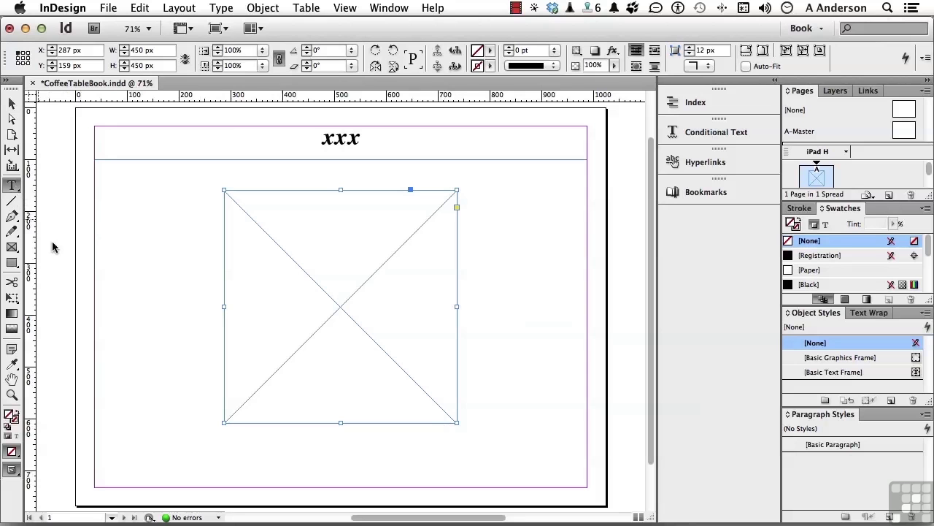
pyautogui.click(224, 441)
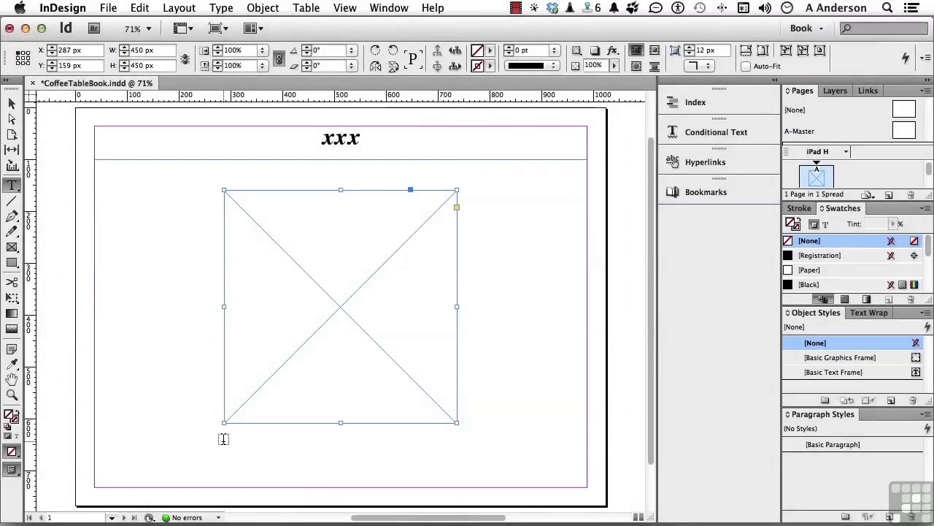
pyautogui.moveTo(224, 439); pyautogui.dragTo(458, 462)
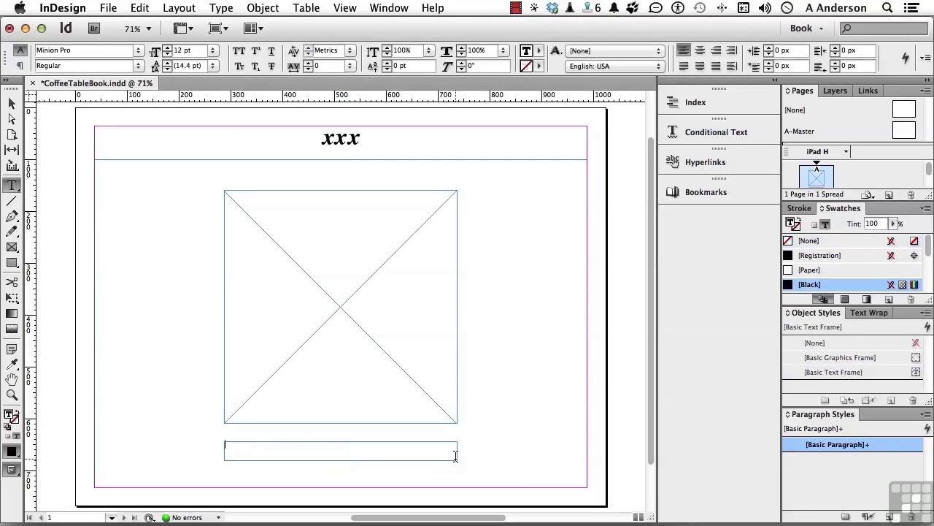
pyautogui.write('xxx')
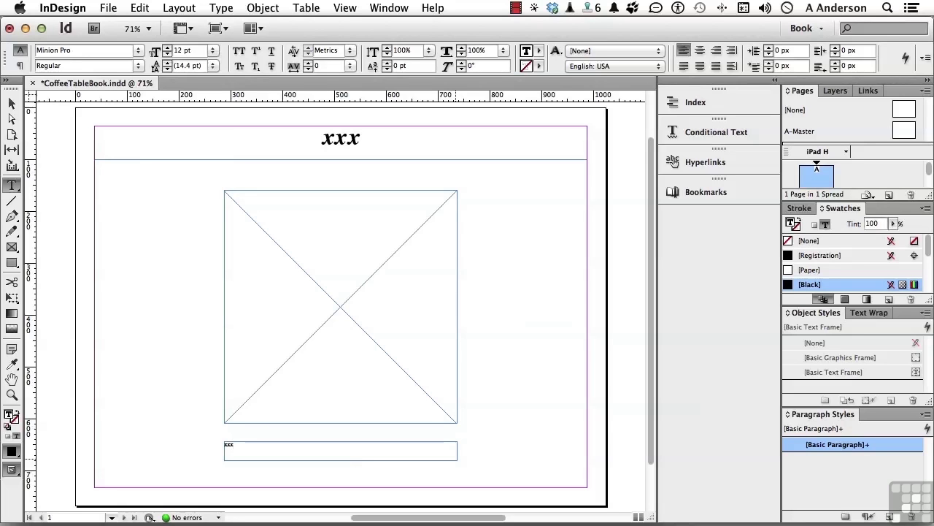
pyautogui.press('super+a')
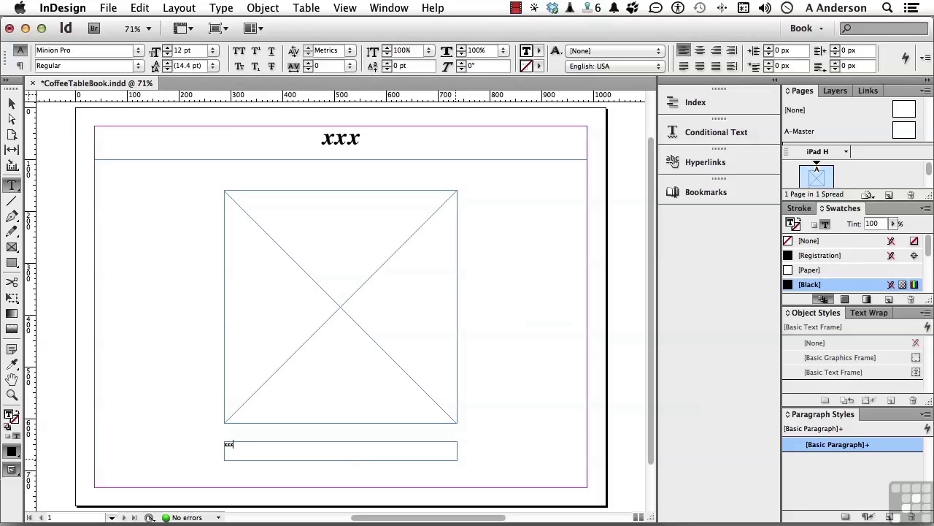
# Style the caption xxx as 14 pt Times Italic, centered in its frame.
pyautogui.doubleClick(268, 452)
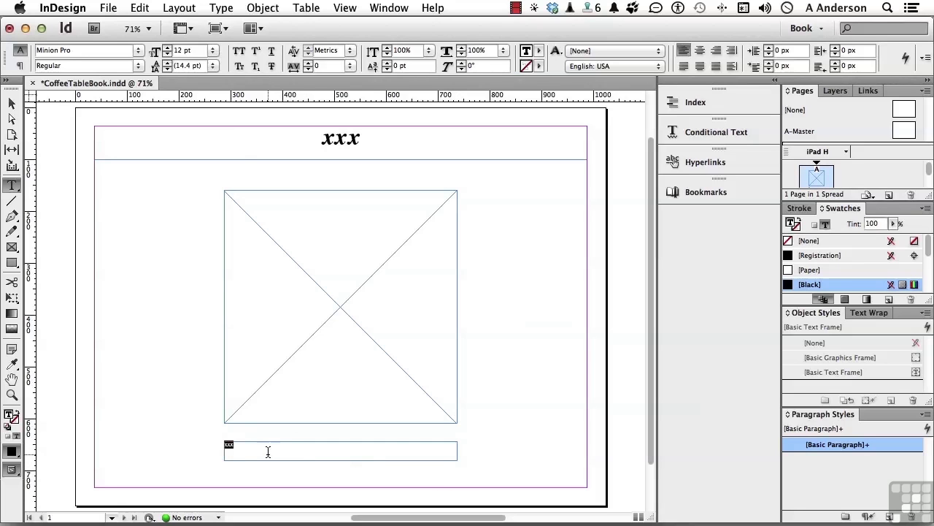
pyautogui.click(103, 49)
pyautogui.write('Times')
pyautogui.click(137, 68)
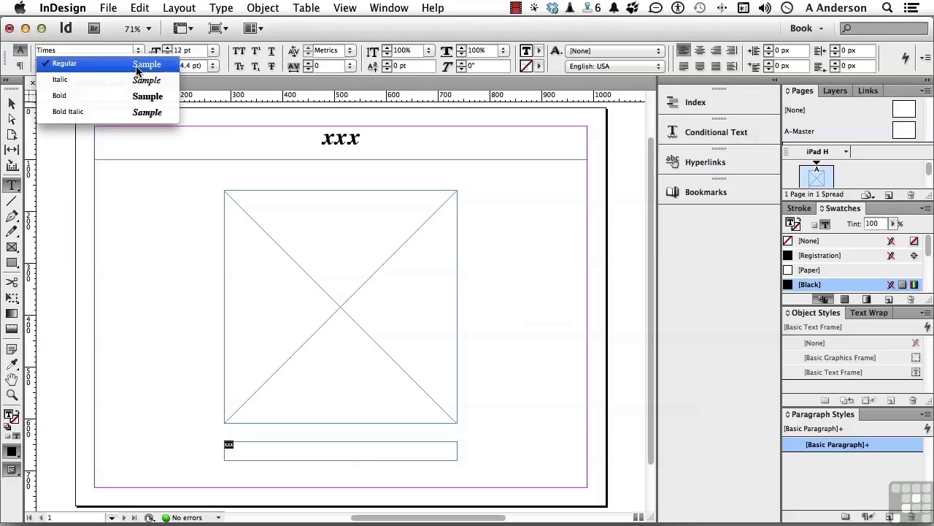
pyautogui.click(137, 81)
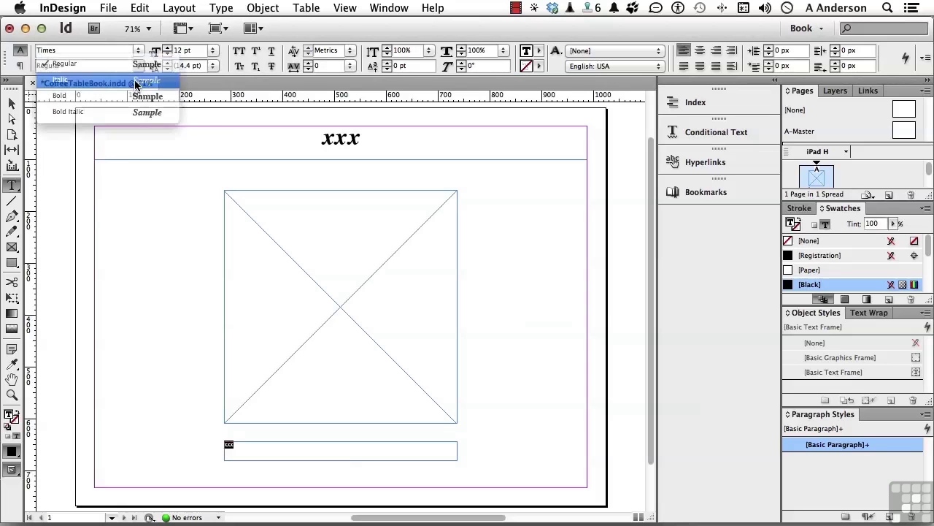
pyautogui.click(213, 51)
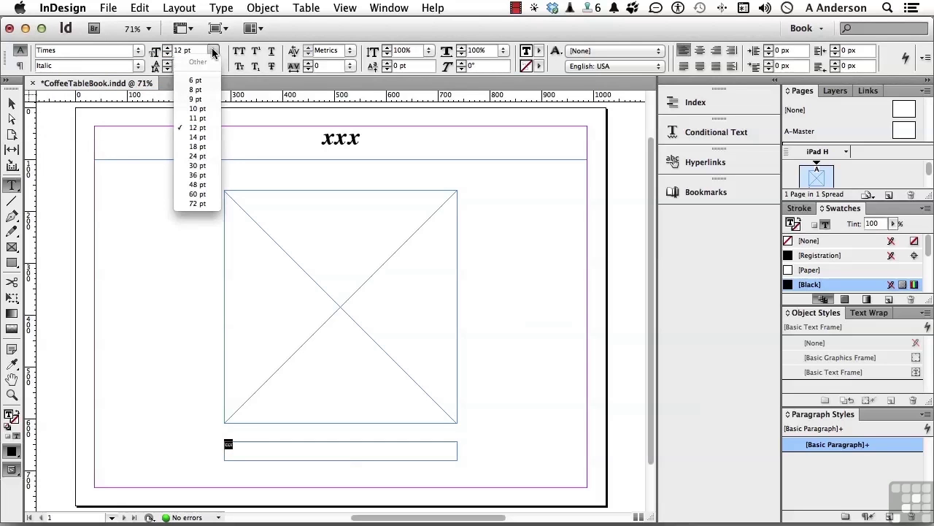
pyautogui.click(201, 139)
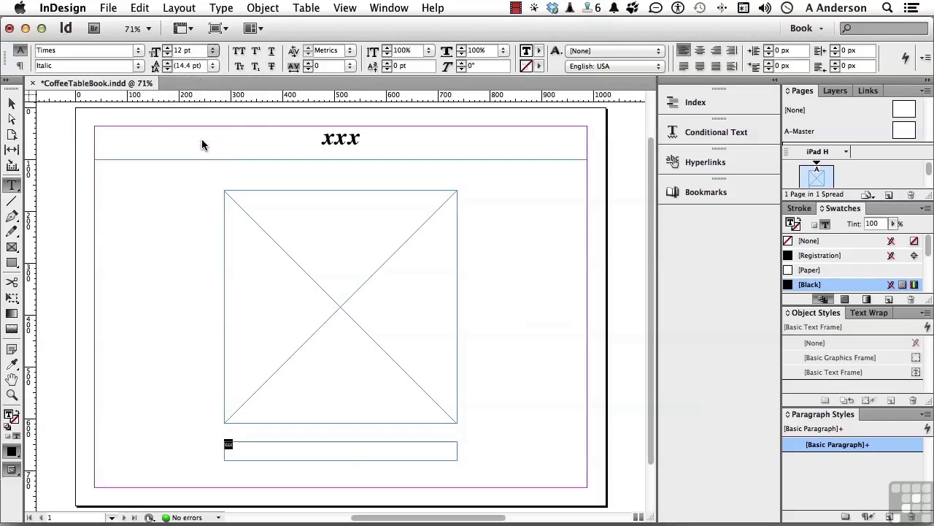
pyautogui.click(700, 49)
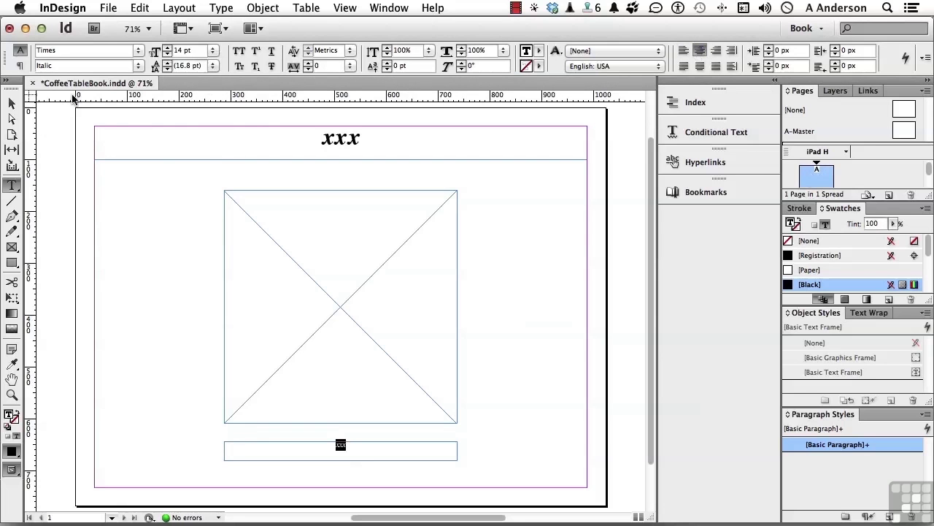
pyautogui.click(10, 104)
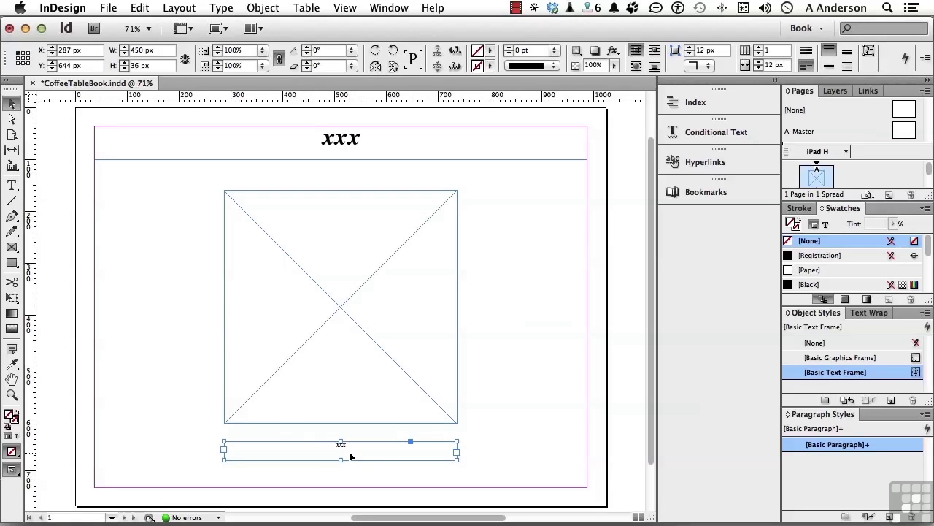
# Nudge the caption frame up from Y 644 px to 626 px, just under the image.
pyautogui.press('Up')
pyautogui.press('Up')
pyautogui.press('Up')
pyautogui.press('Up')
pyautogui.press('Up')
pyautogui.press('Up')
pyautogui.press('Up')
pyautogui.press('Up')
pyautogui.press('Up')
pyautogui.press('Up')
pyautogui.press('Up')
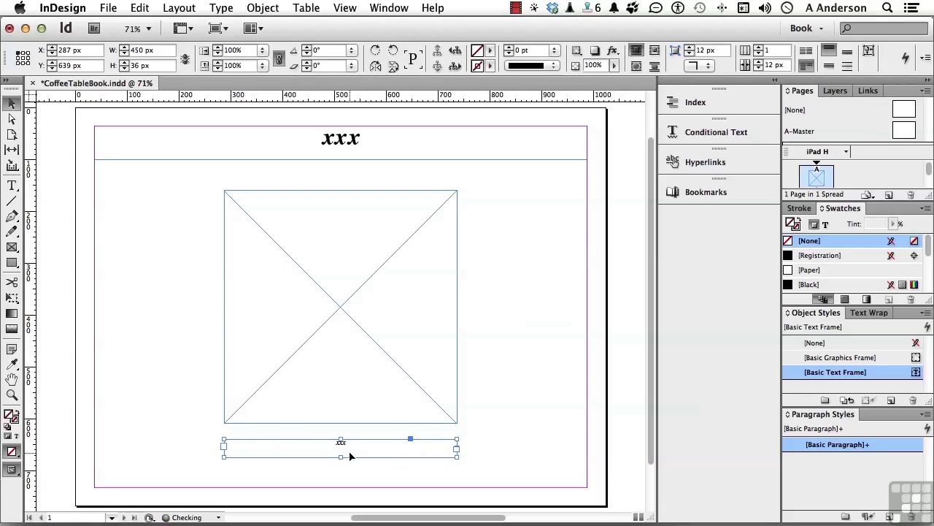
pyautogui.press('Up')
pyautogui.press('Up')
pyautogui.press('Up')
pyautogui.press('Up')
pyautogui.press('Up')
pyautogui.press('Up')
pyautogui.press('Up')
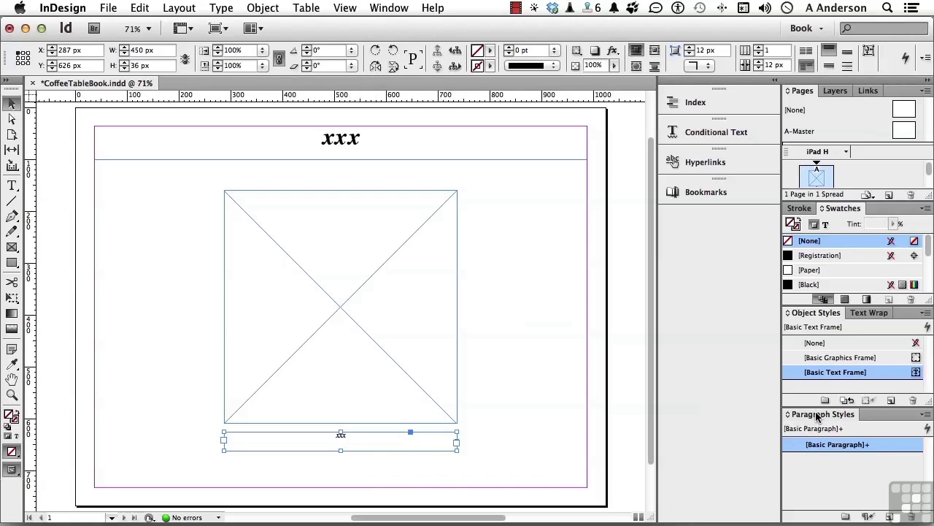
# Float the Paragraph Styles panel and save the heading's formatting as a new style named Heading_1.
pyautogui.moveTo(817, 415); pyautogui.dragTo(516, 191)
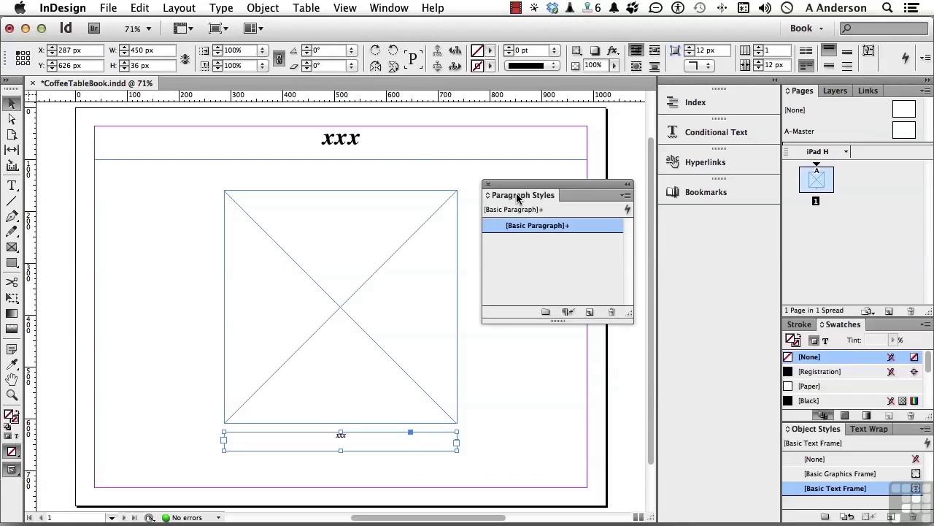
pyautogui.doubleClick(341, 138)
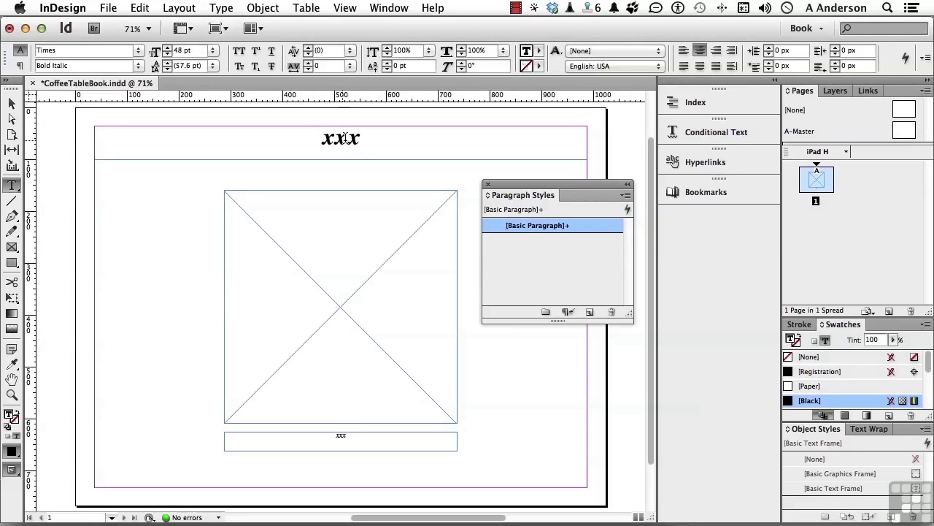
pyautogui.click(359, 141)
pyautogui.click(336, 144)
pyautogui.click(592, 312)
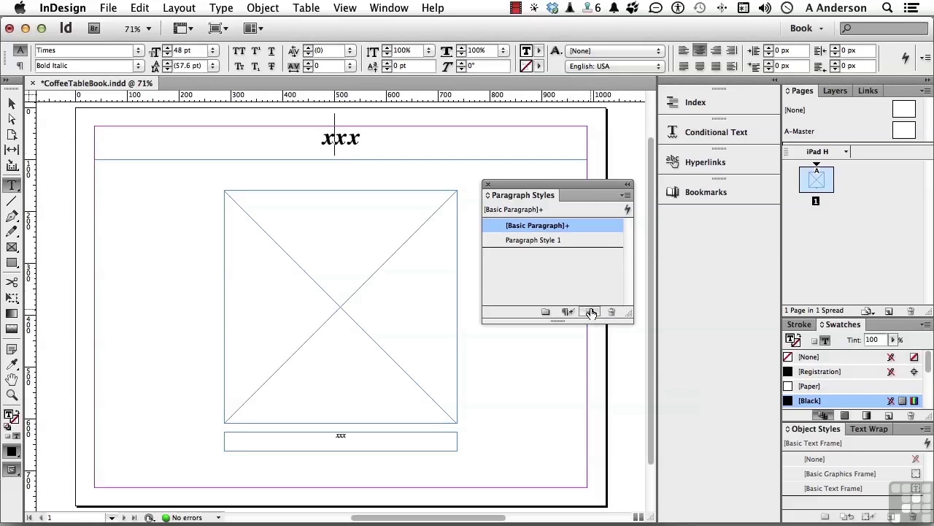
pyautogui.doubleClick(528, 241)
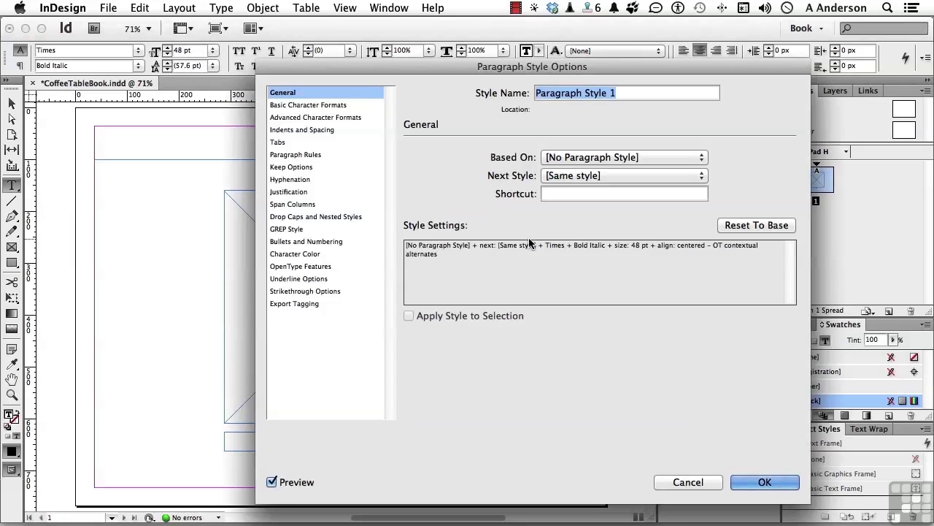
pyautogui.write('Heading')
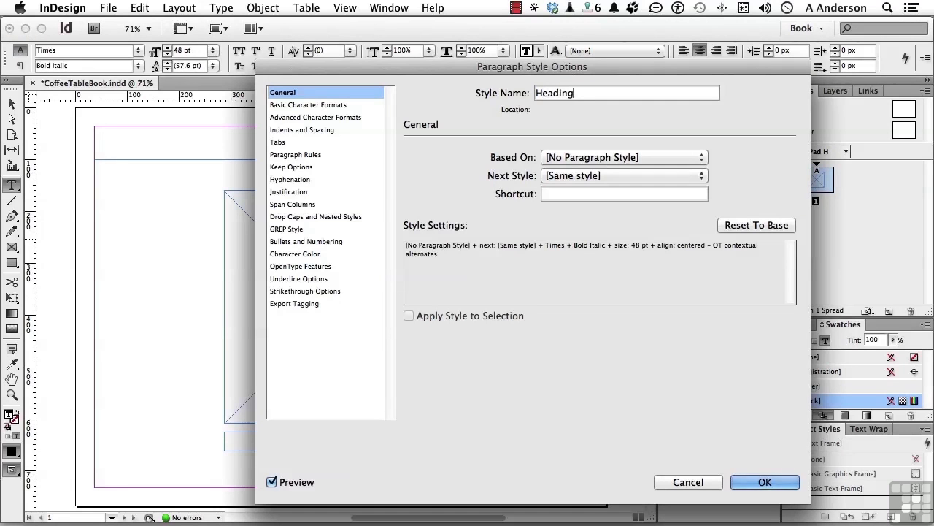
pyautogui.write('_1')
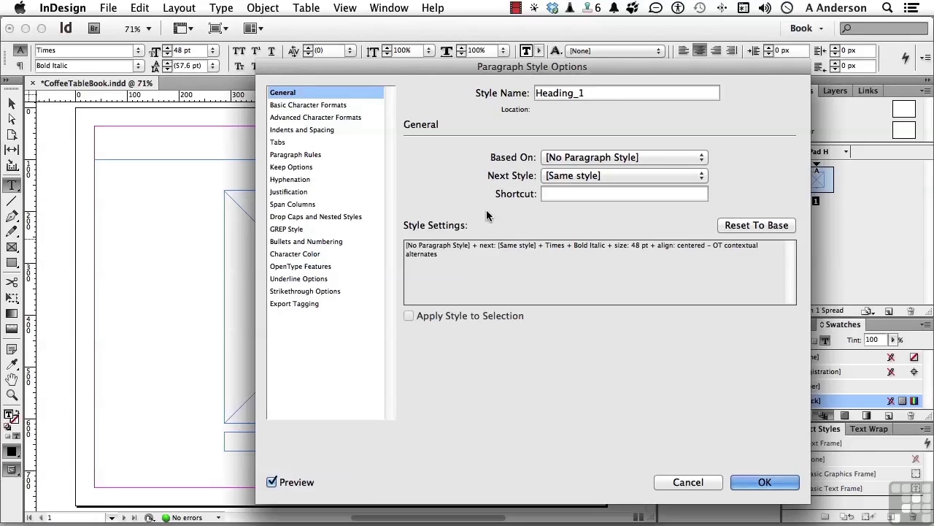
pyautogui.click(770, 482)
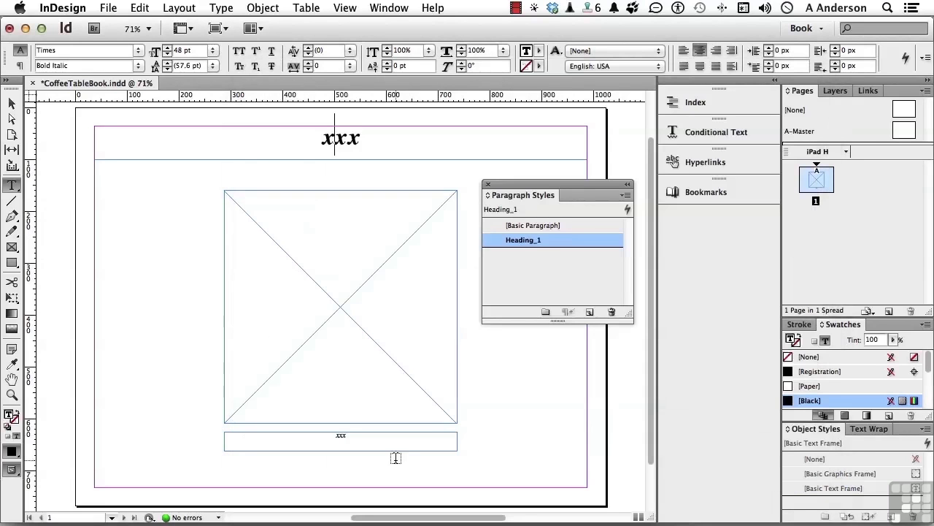
# Make a paragraph style named 'Caption' from the 14 pt Times Italic centred caption text.
pyautogui.click(341, 435)
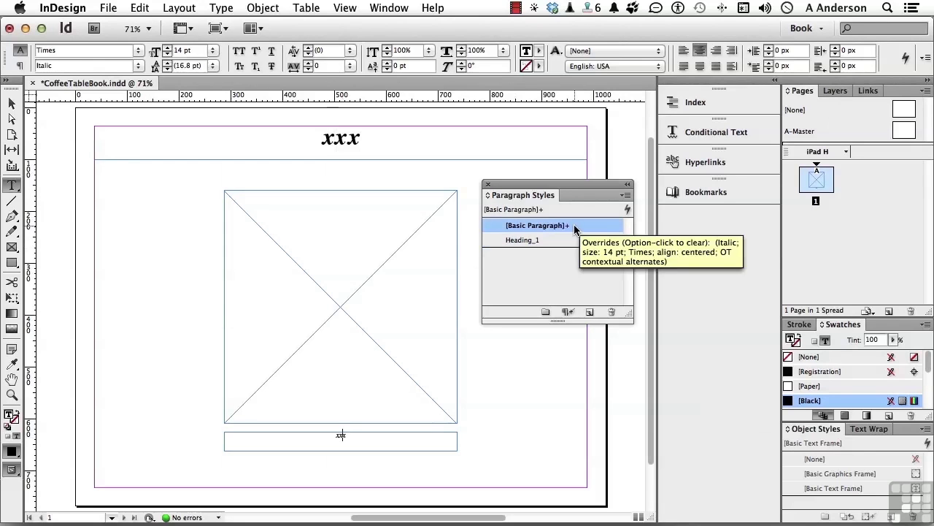
pyautogui.click(589, 314)
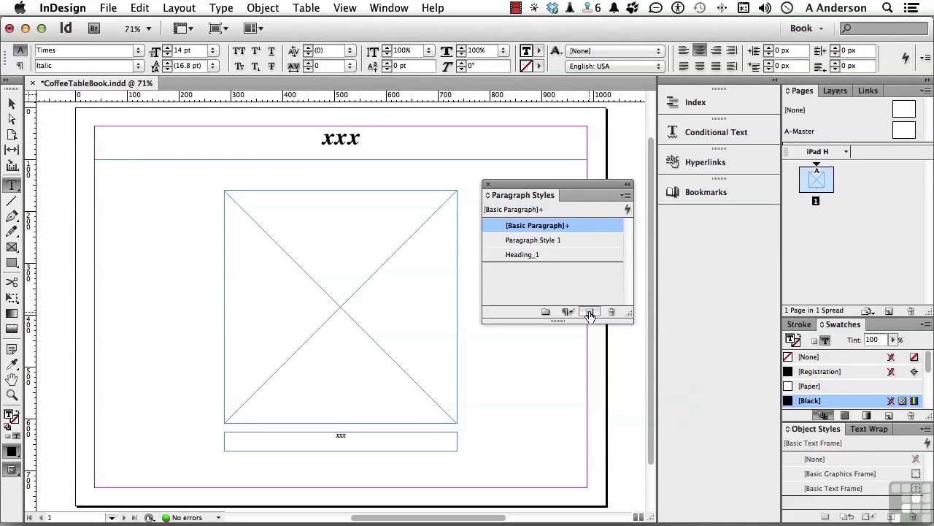
pyautogui.doubleClick(555, 241)
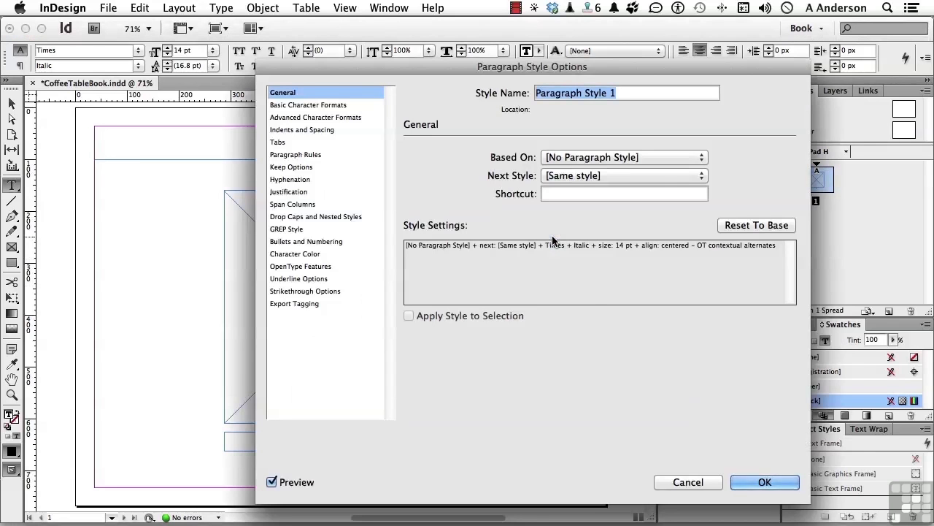
pyautogui.write('Captio')
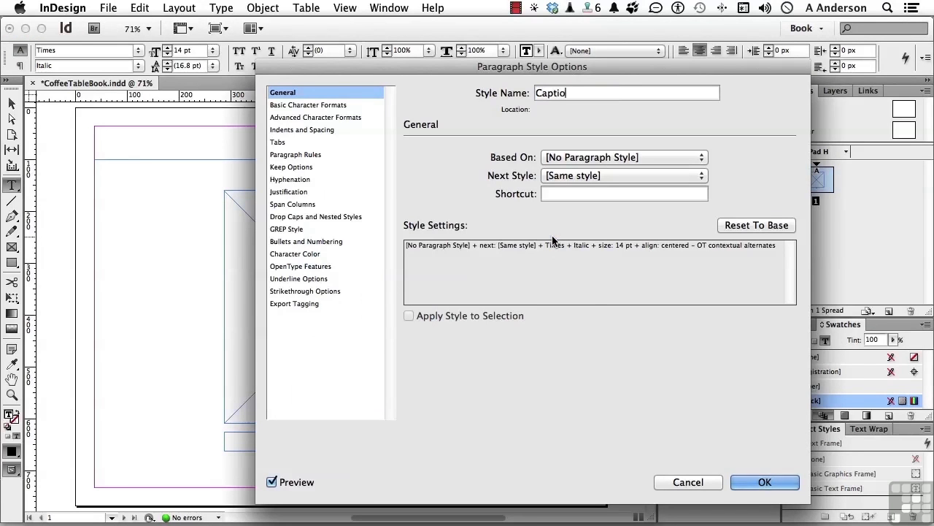
pyautogui.write('n')
pyautogui.click(759, 482)
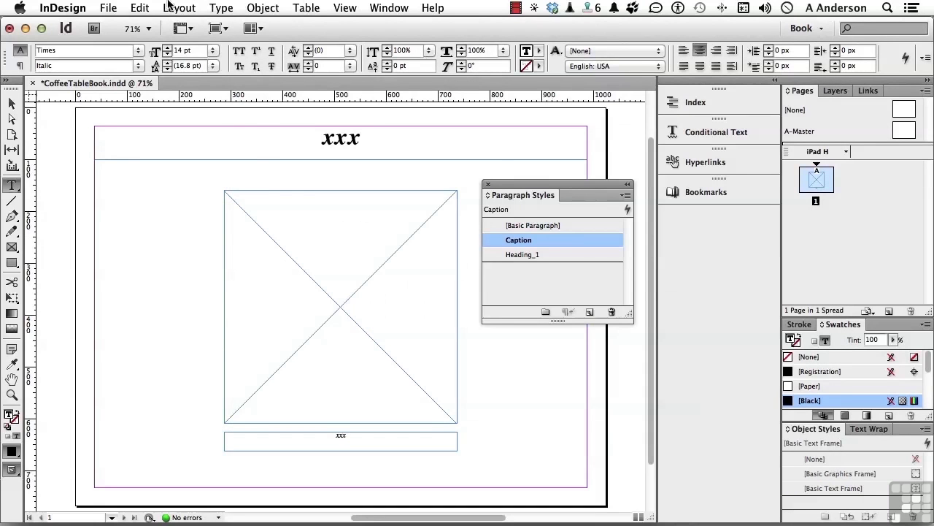
# Save CoffeeTableBook.indd with the new Caption and Heading_1 styles.
pyautogui.click(108, 7)
pyautogui.click(130, 132)
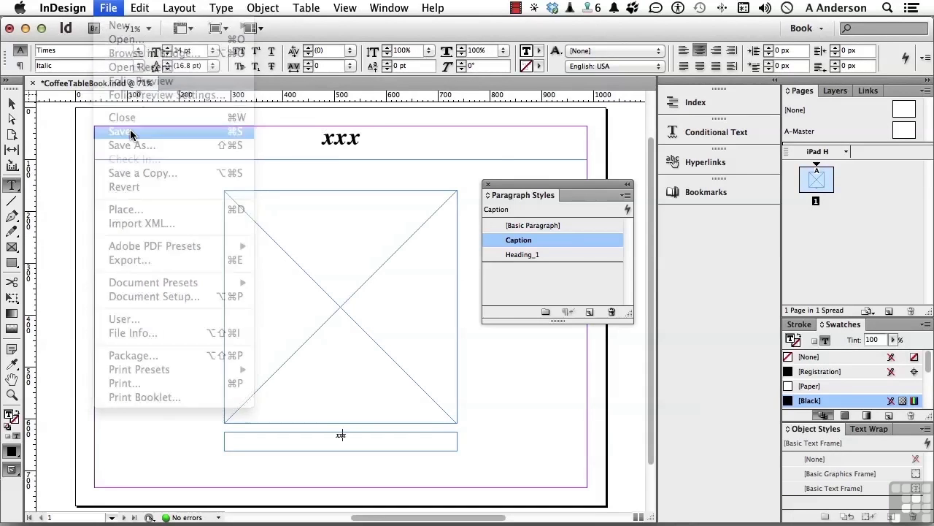